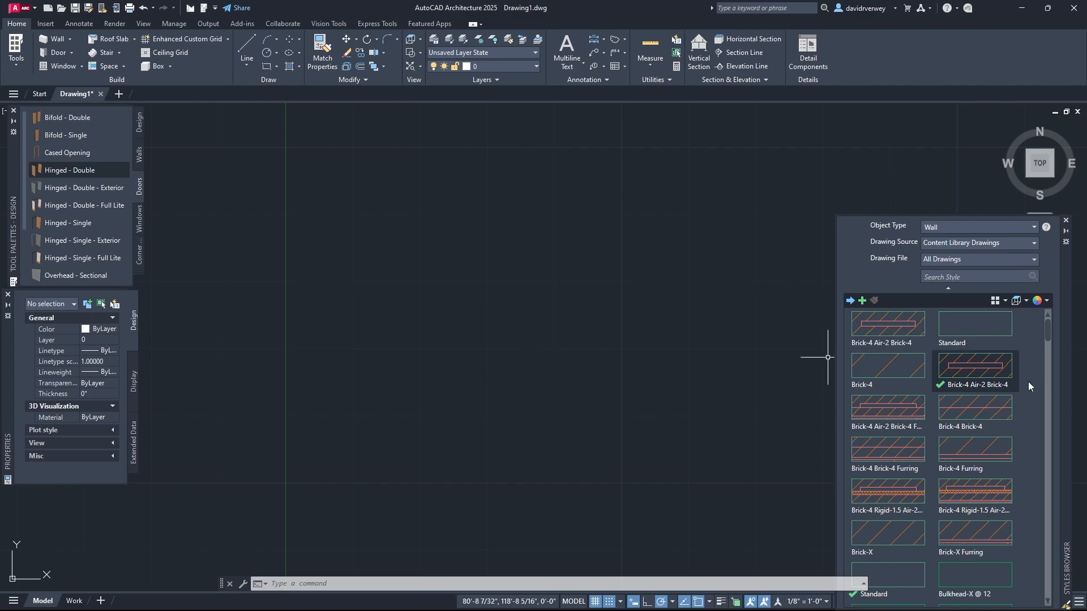
Draw a closed rectangle of Brick-4 Air-2 Brick-4 walls, about 50' by 30'.
left_click_drag(1067, 323, 1060, 248)
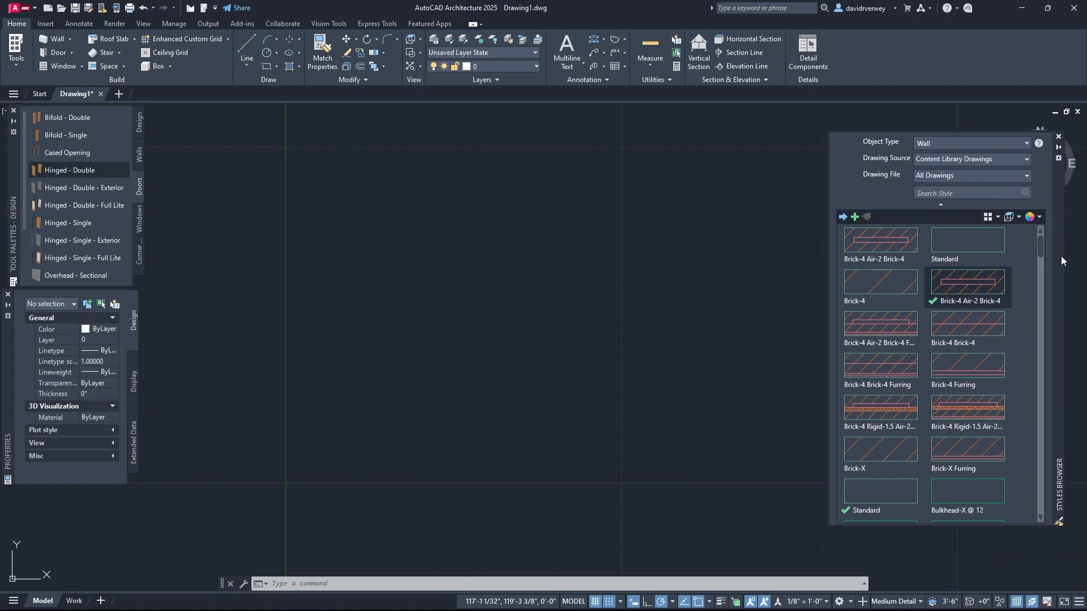
double_click(970, 286)
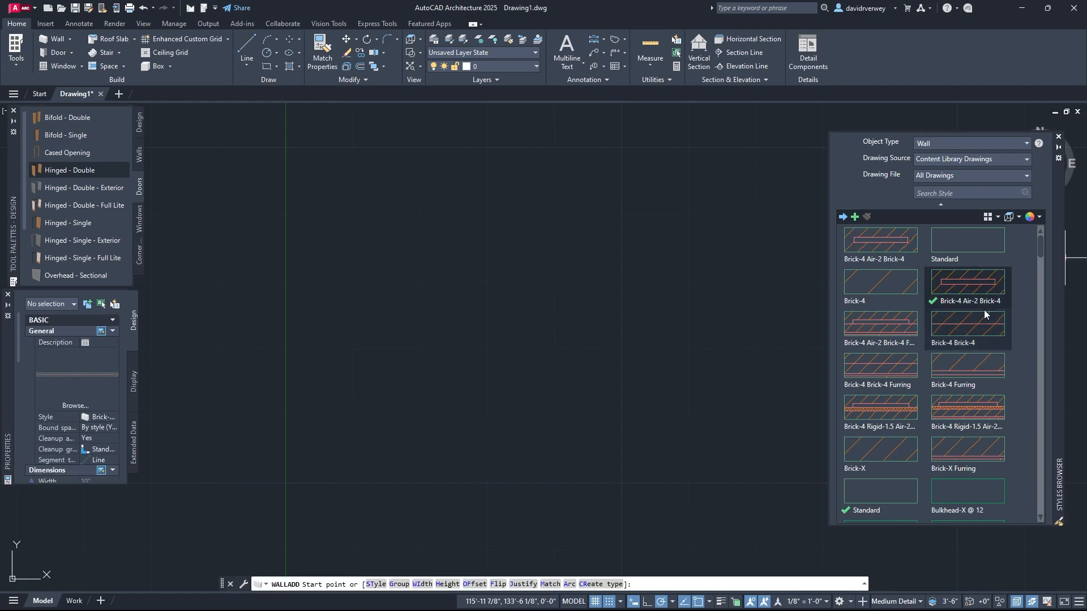
left_click(285, 214)
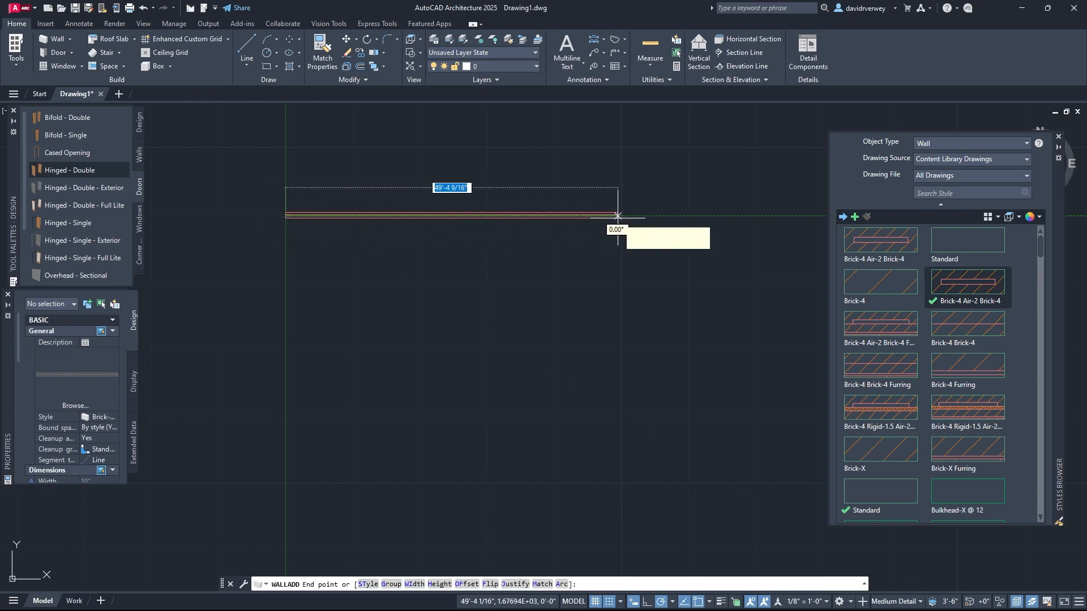
left_click(621, 216)
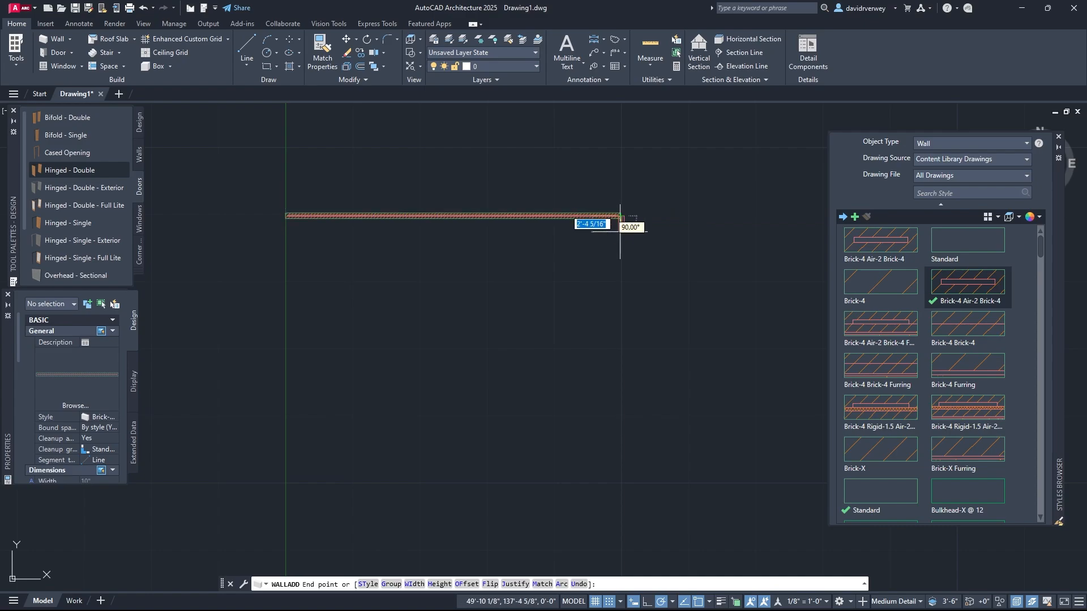
left_click(620, 416)
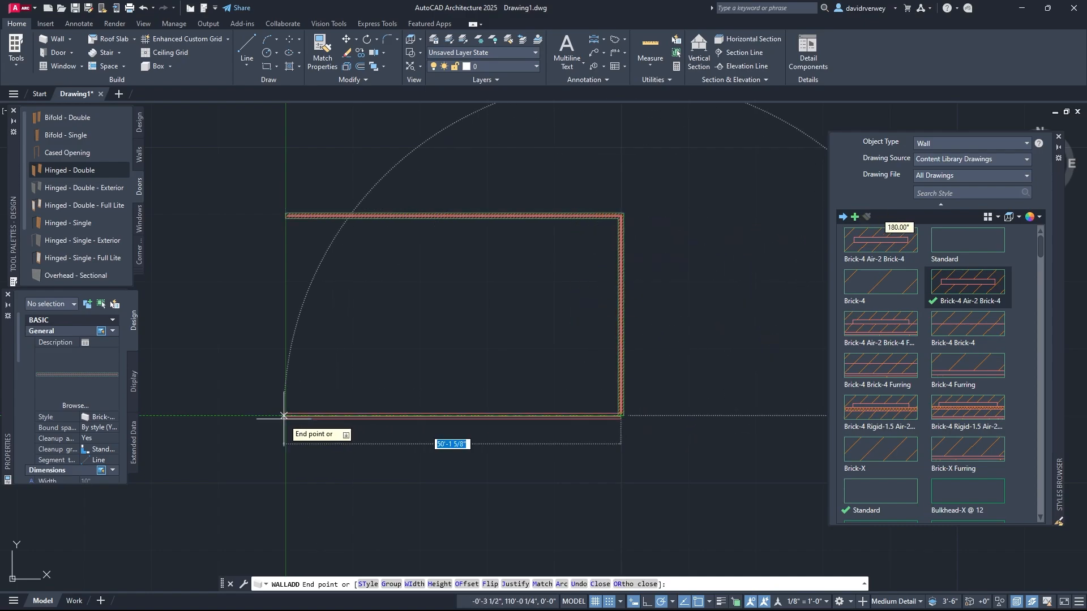
left_click(287, 416)
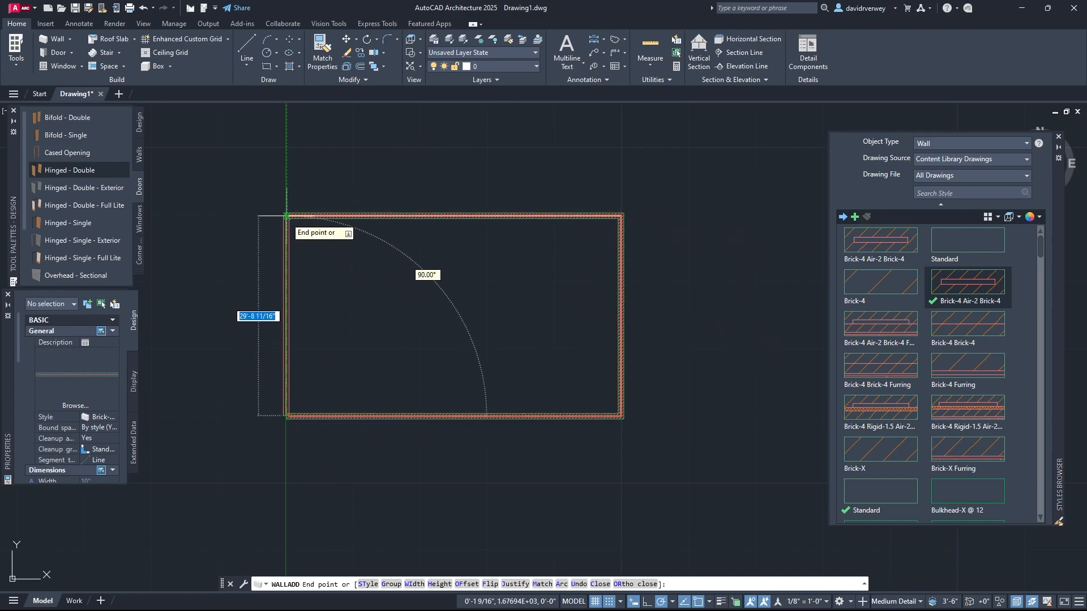
left_click(286, 216)
key("Return")
Insert a 3'-0" wide Hinged - Double door into the long north wall.
middle_click_drag(337, 291, 417, 310)
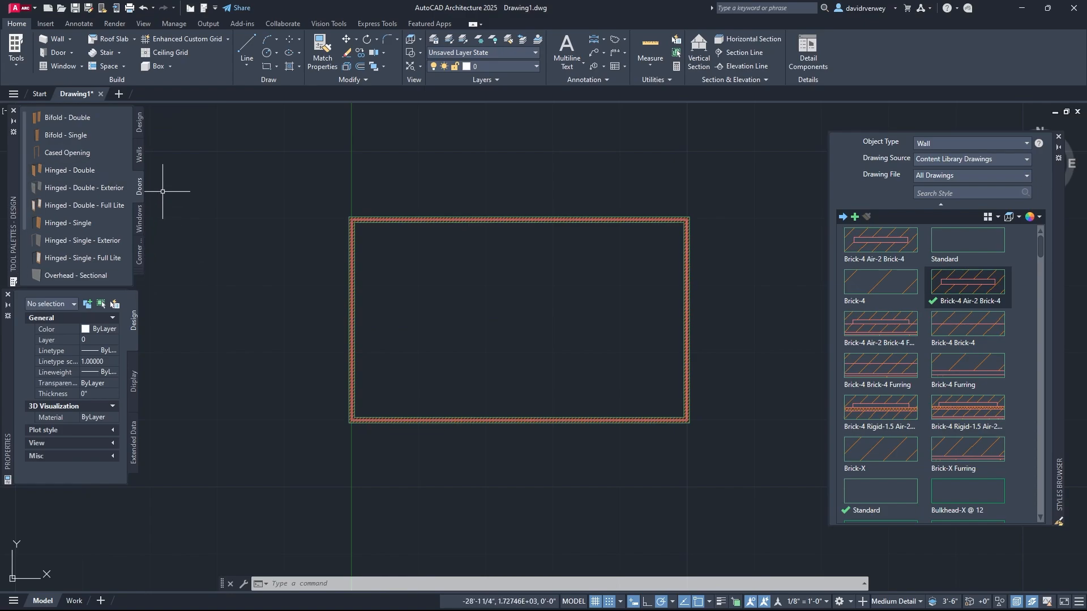
scroll(89, 181, "down", 3)
scroll(88, 187, "up", 3)
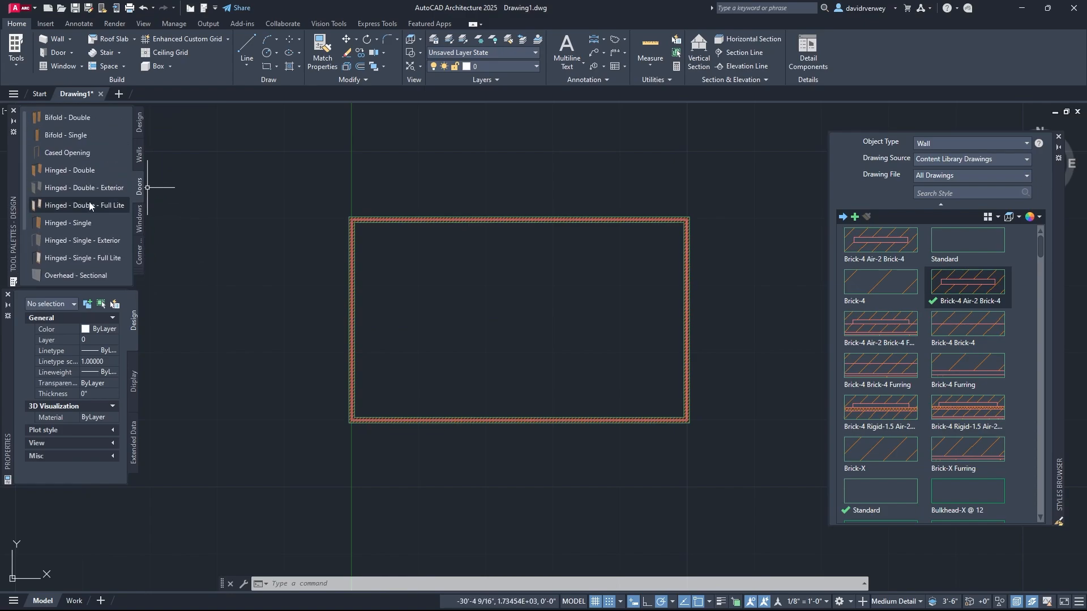
left_click(83, 171)
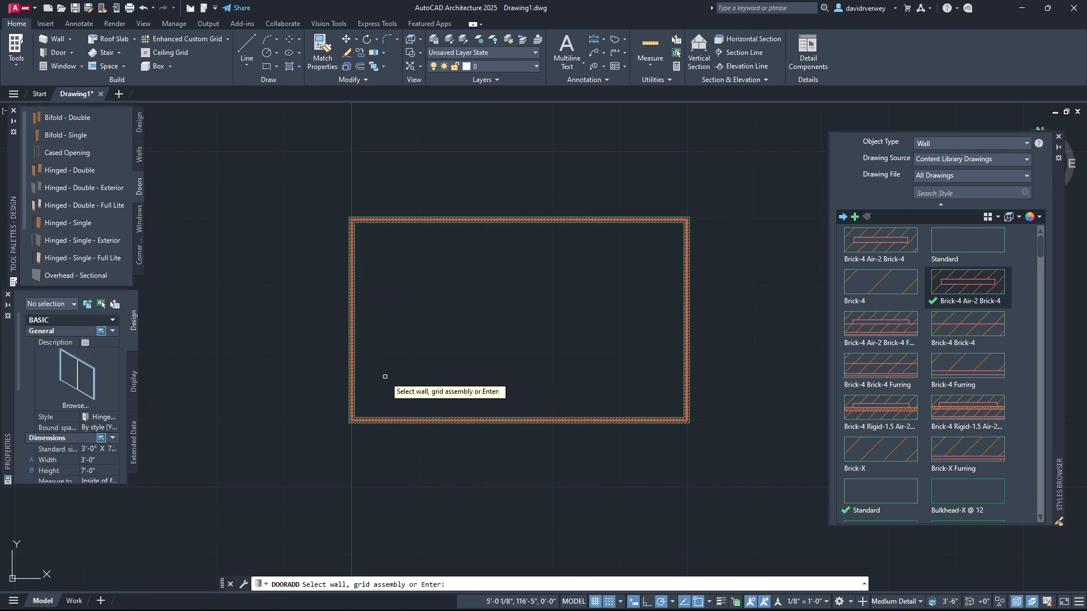
left_click(491, 220)
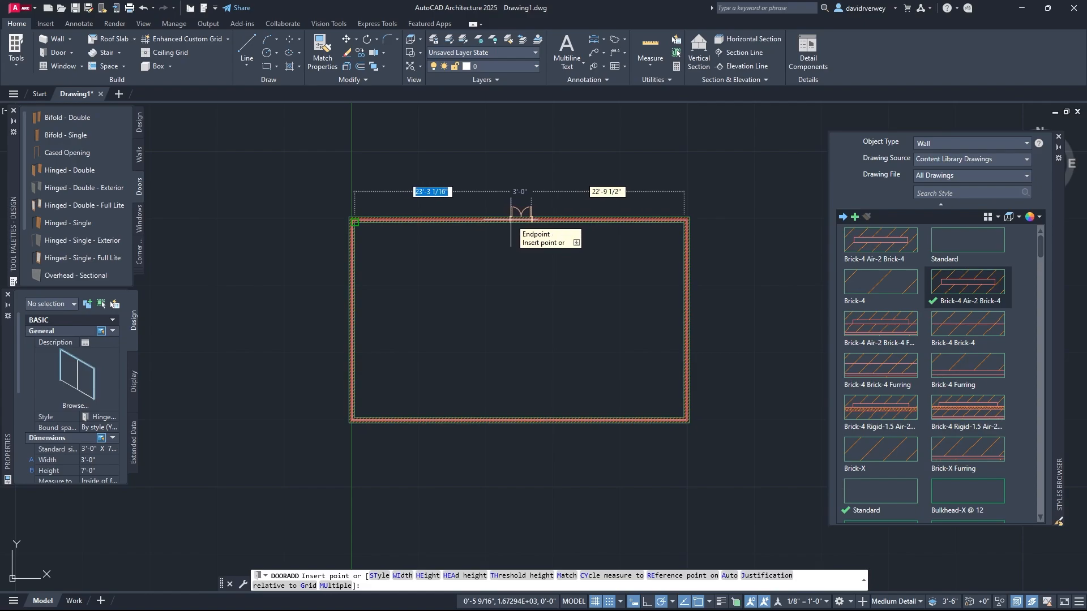
left_click(510, 220)
key("Escape")
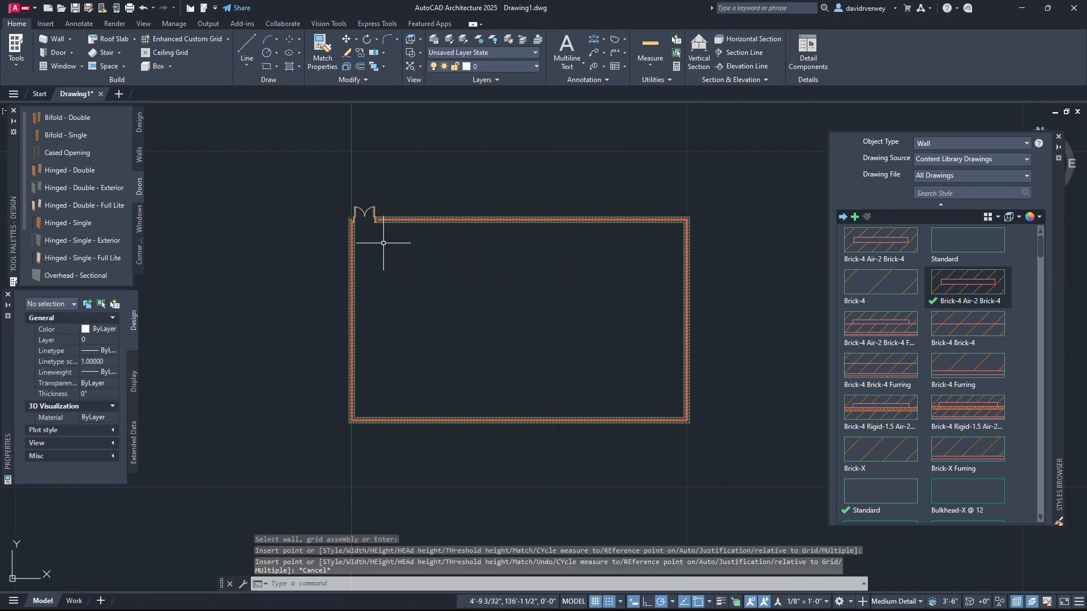
Move the double door along the north wall to near the wall's middle.
left_click(374, 214)
scroll(362, 212, "up", 4)
scroll(405, 233, "down", 2)
left_click(386, 244)
scroll(415, 250, "down", 1)
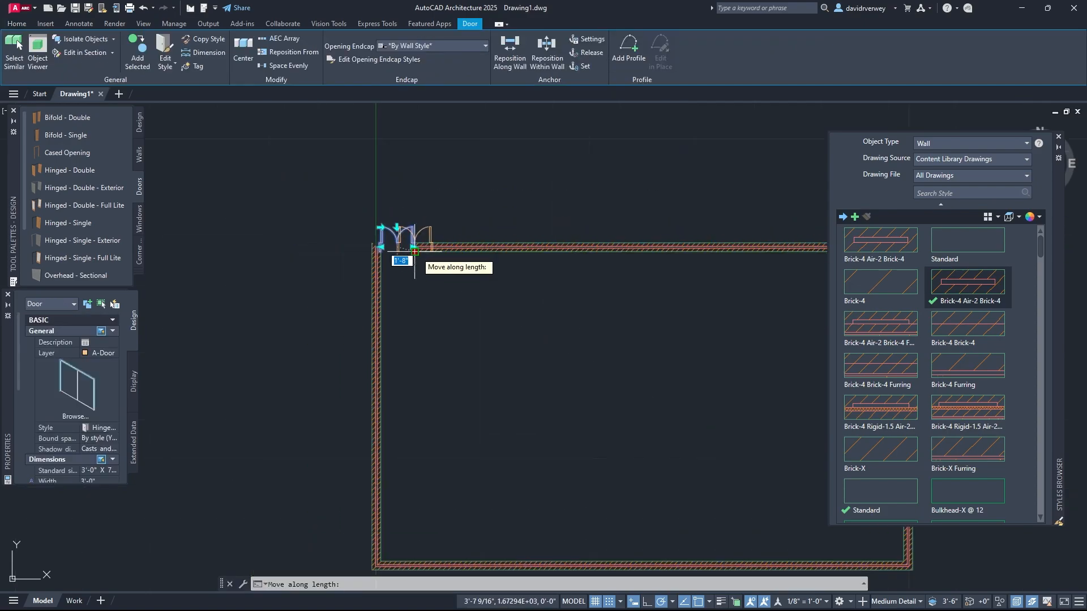
scroll(419, 272, "down", 2)
scroll(444, 287, "up", 3)
left_click(556, 289)
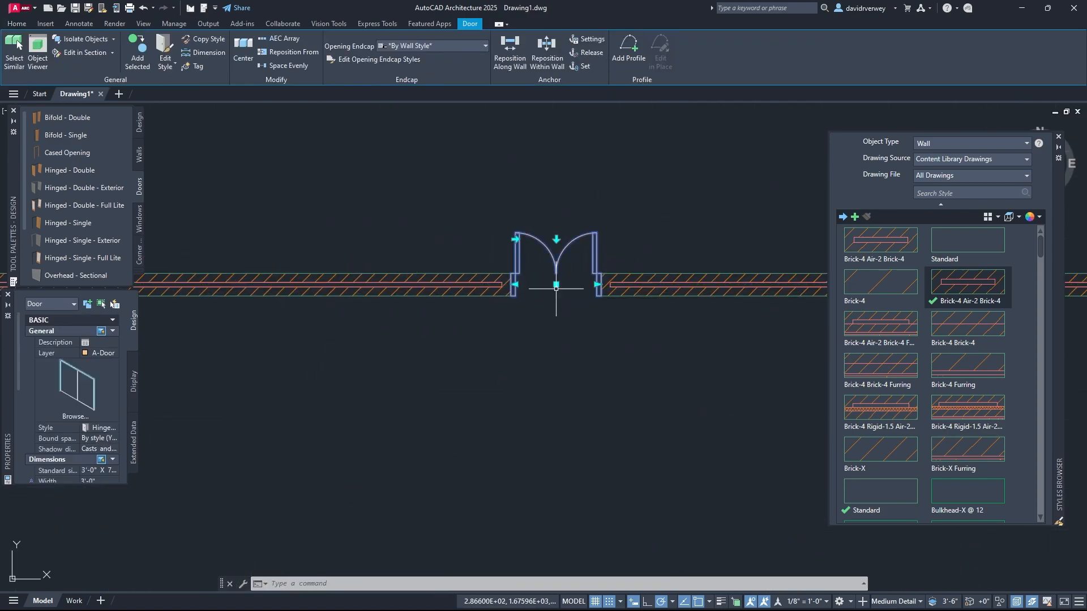
scroll(556, 289, "down", 4)
middle_click_drag(580, 319, 502, 313)
left_click(408, 275)
left_click(441, 274)
scroll(509, 320, "down", 2)
left_click(499, 304)
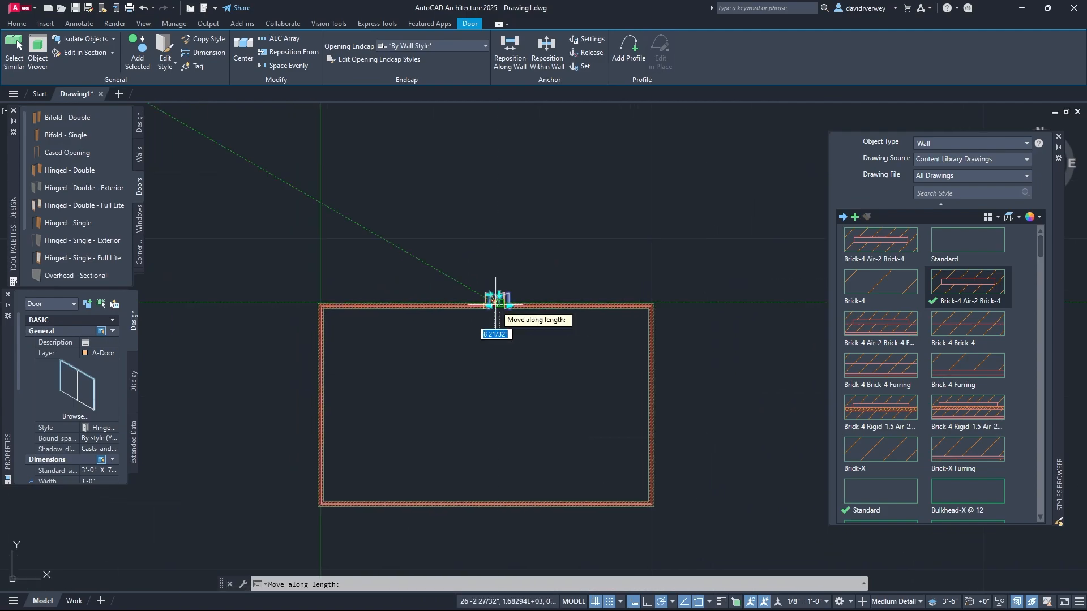
left_click(496, 305)
key("Escape")
scroll(498, 347, "up", 4)
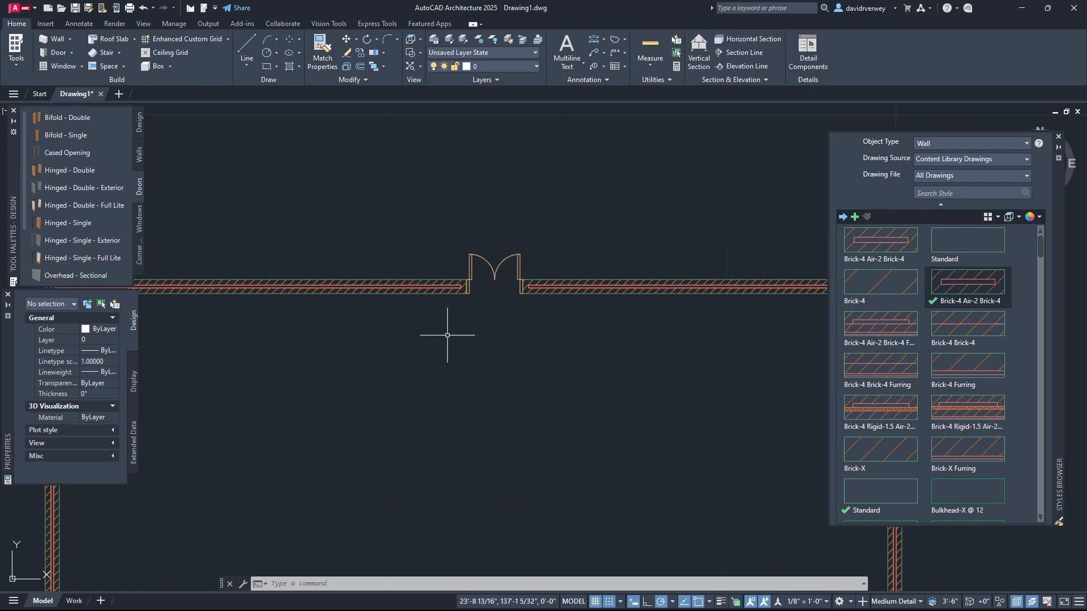
scroll(512, 365, "down", 4)
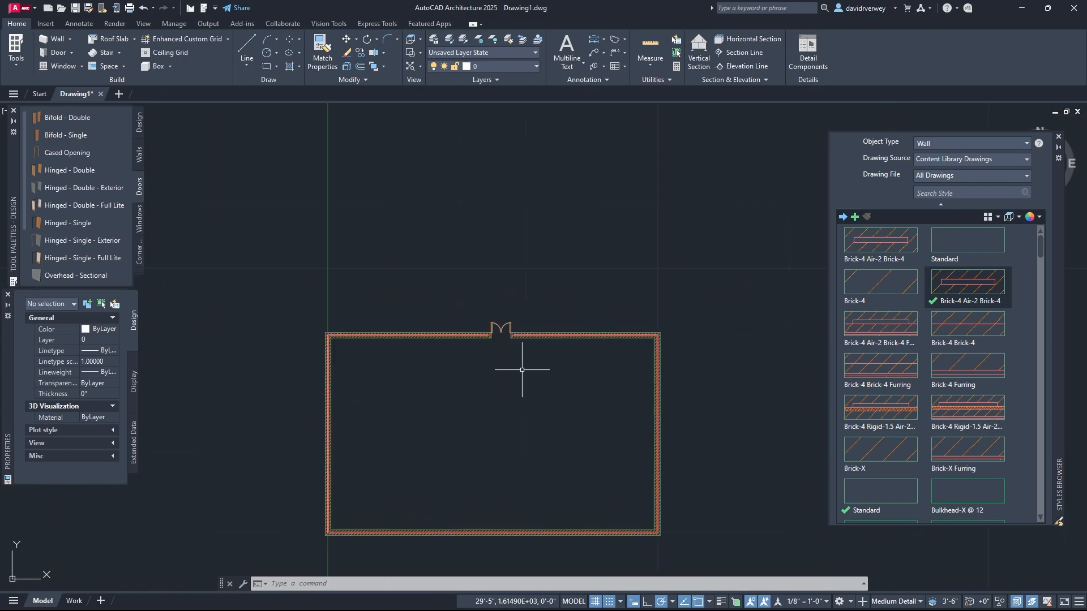
Move the Styles Browser clear of the view cube and view the walls and door in northeast isometric.
middle_click_drag(447, 371, 480, 356)
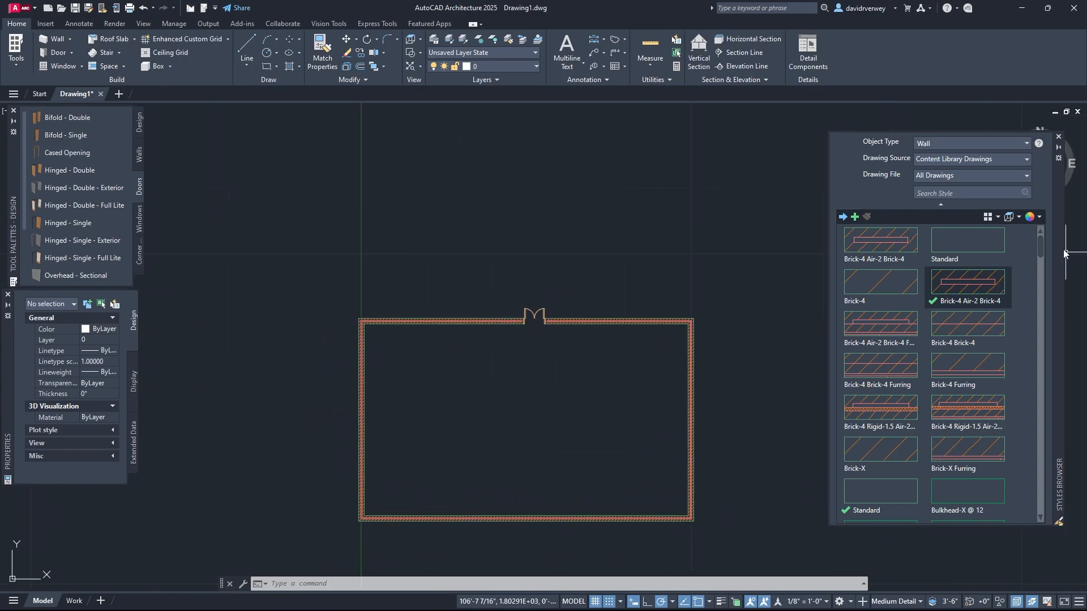
left_click_drag(1064, 253, 995, 299)
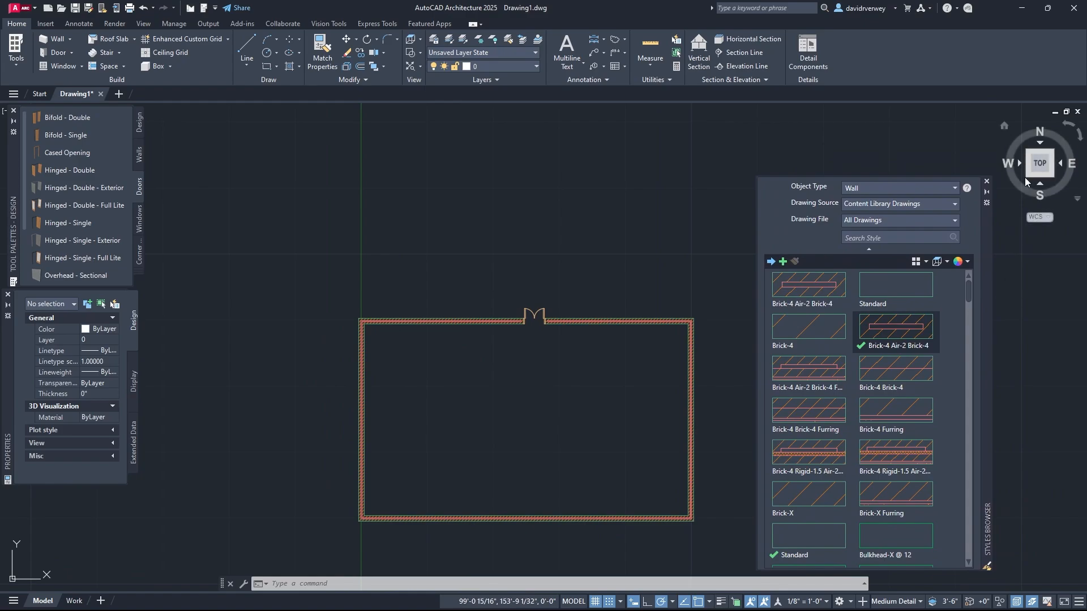
left_click(1050, 153)
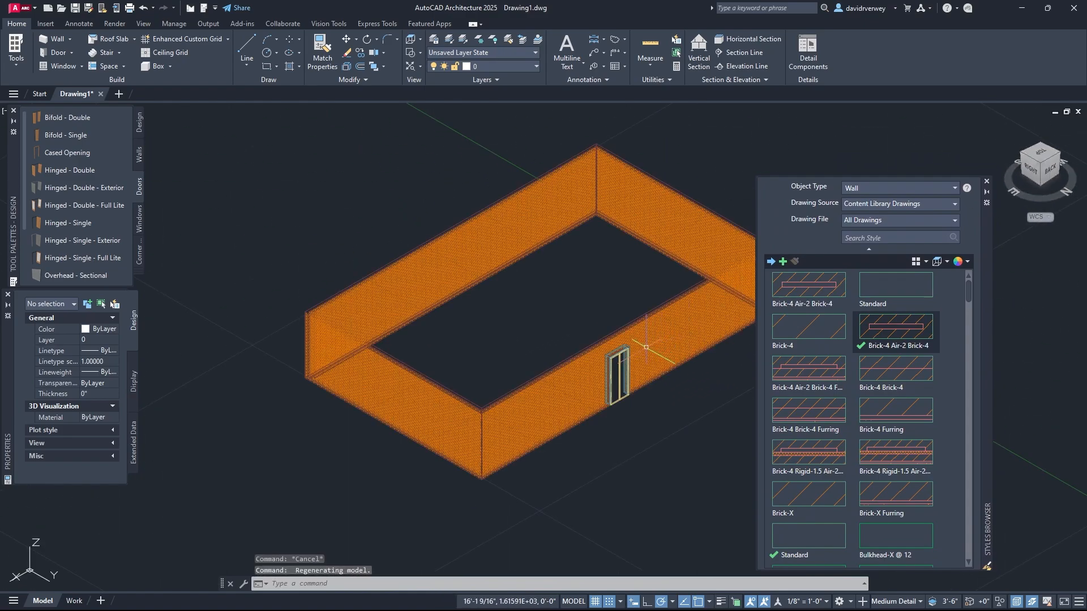
middle_click_drag(438, 250, 496, 280)
scroll(537, 371, "up", 2)
scroll(552, 369, "down", 2)
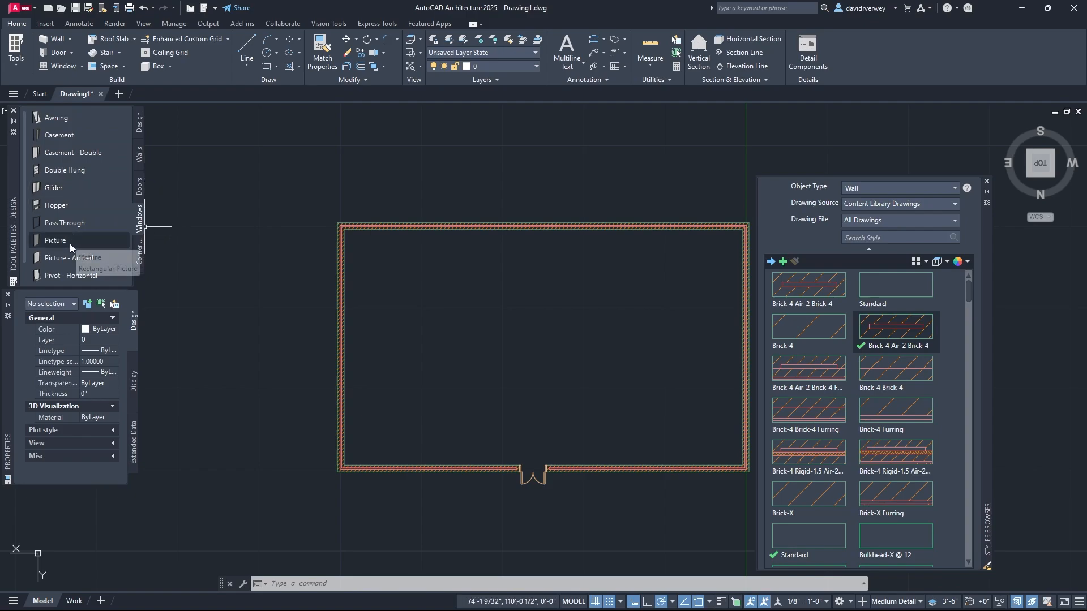
Insert a 3'-0" wide Glider window near the middle of the short east wall.
left_click(82, 189)
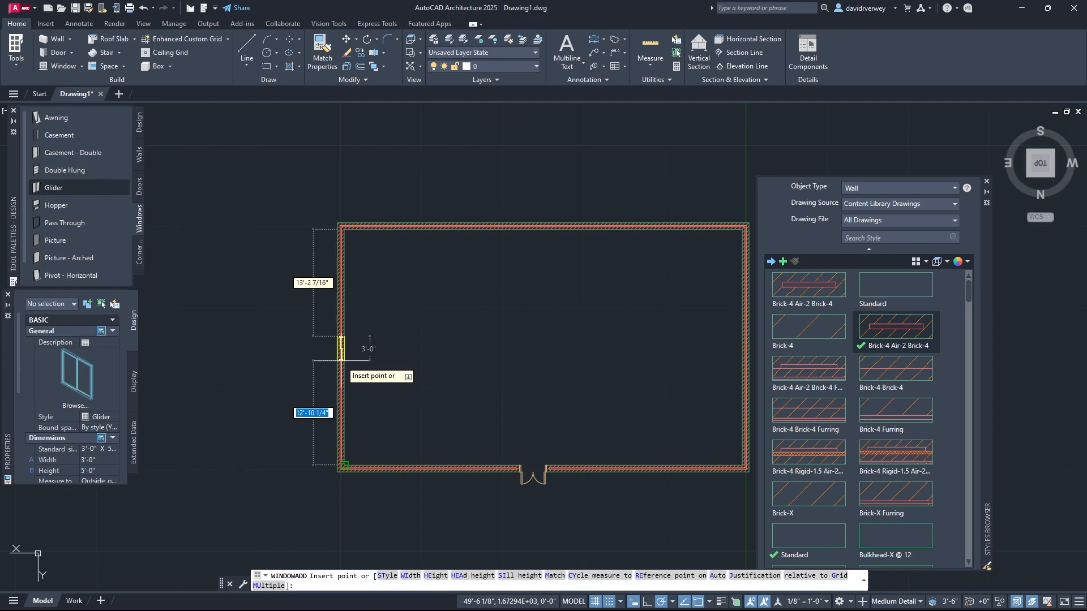
key("Down")
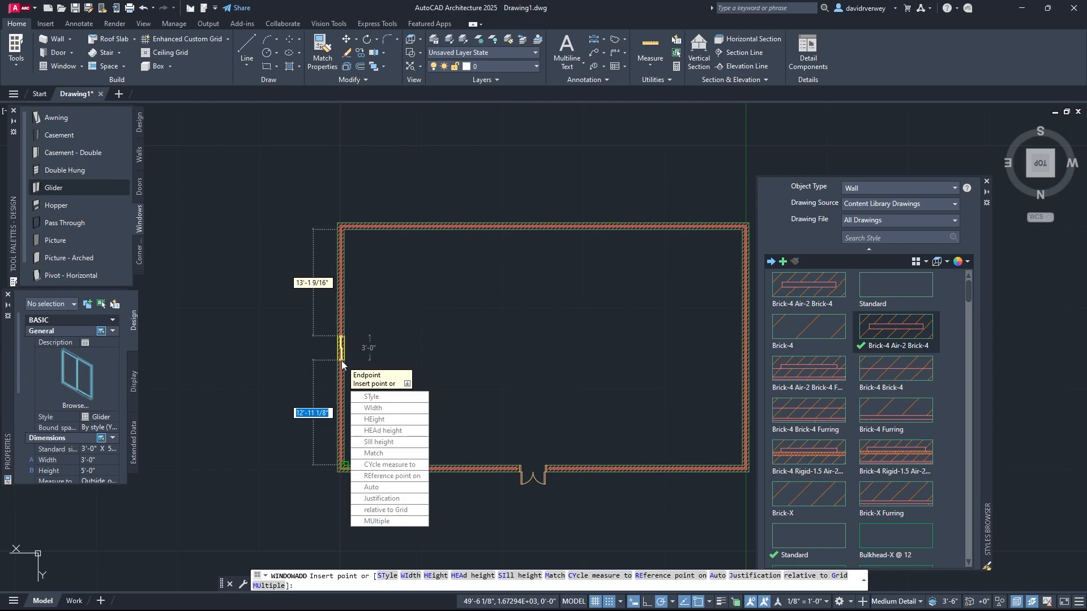
left_click(341, 360)
scroll(341, 359, "up", 2)
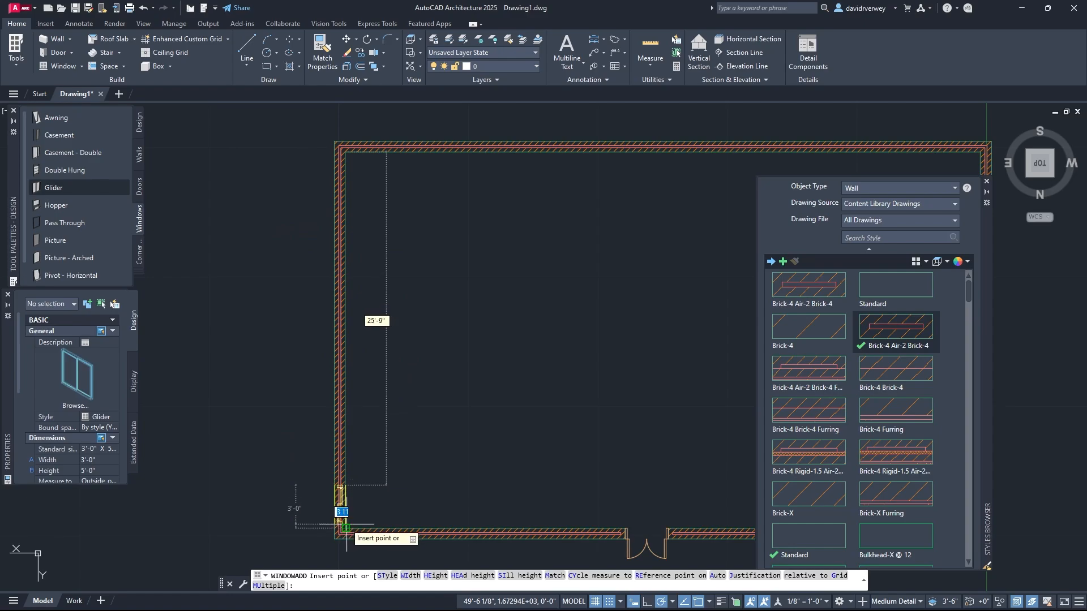
left_click(346, 348)
key("Escape")
middle_click_drag(370, 390, 410, 379)
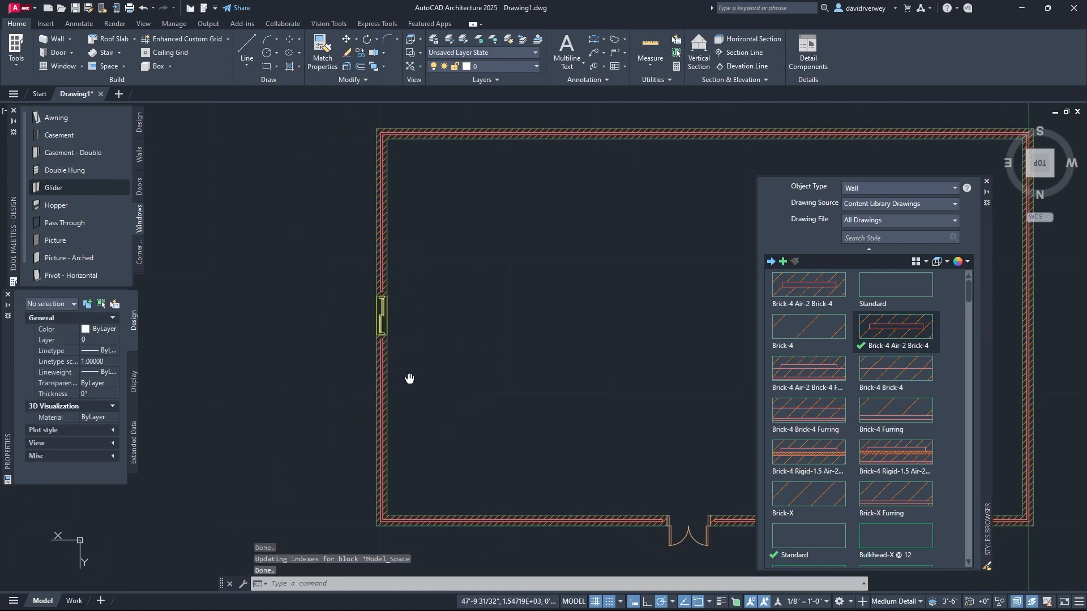
Examine the glider window and its fit in the east wall in plan view.
scroll(391, 321, "up", 4)
middle_click_drag(393, 321, 433, 331)
scroll(502, 381, "down", 4)
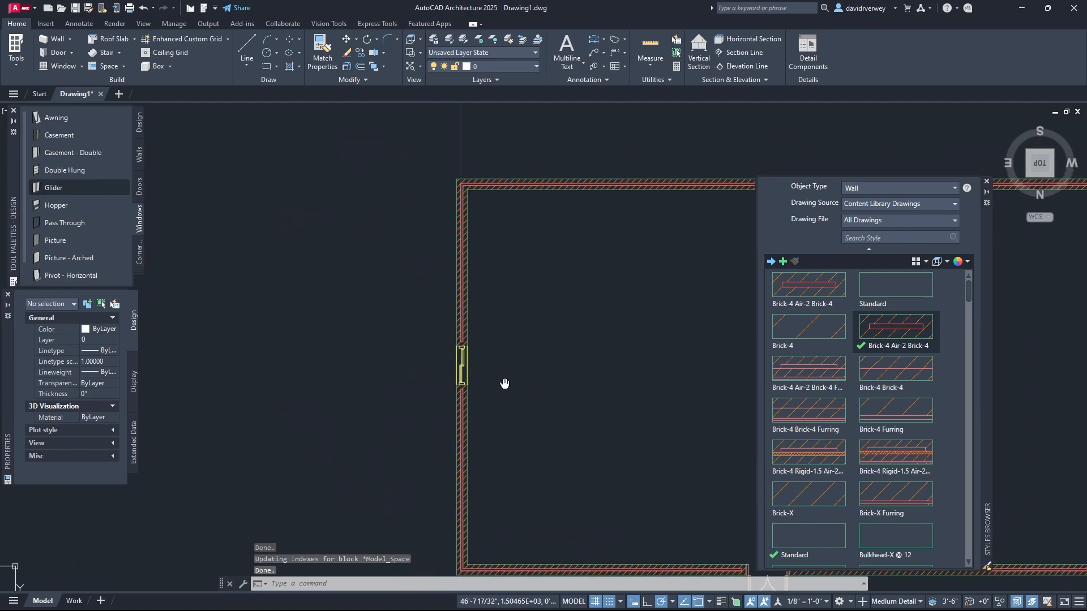
scroll(495, 379, "up", 4)
scroll(396, 323, "down", 4)
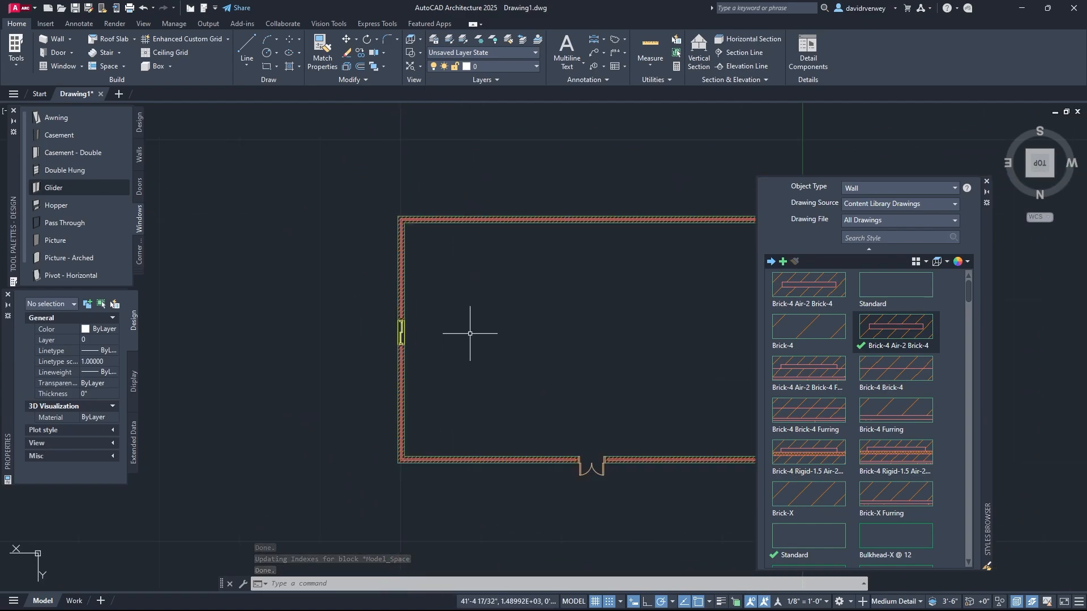
scroll(407, 314, "up", 4)
scroll(427, 320, "down", 2)
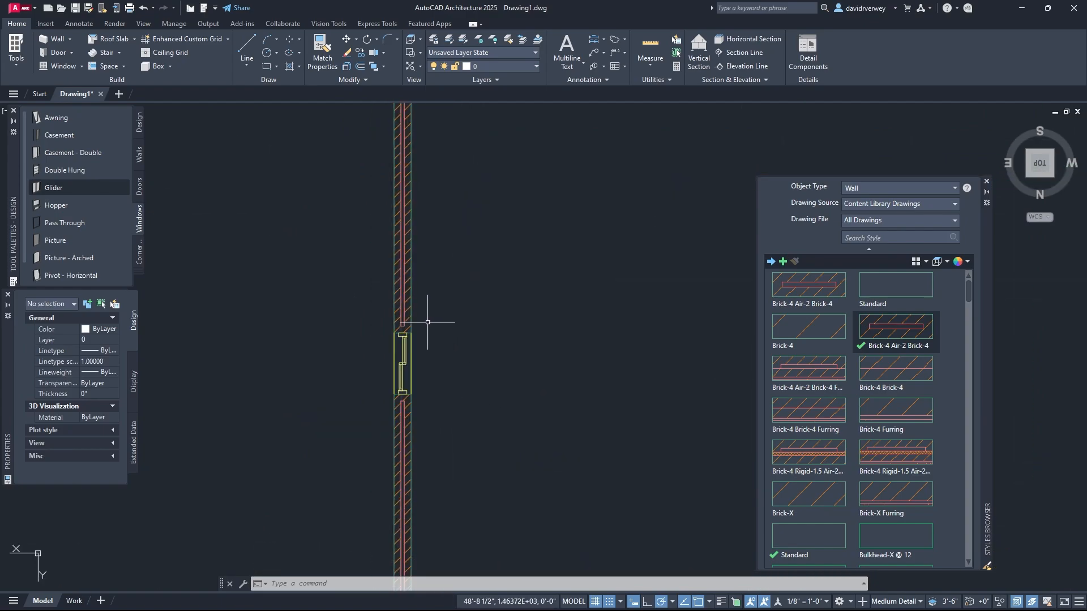
middle_click_drag(427, 321, 292, 201)
scroll(432, 311, "down", 2)
scroll(447, 314, "up", 1)
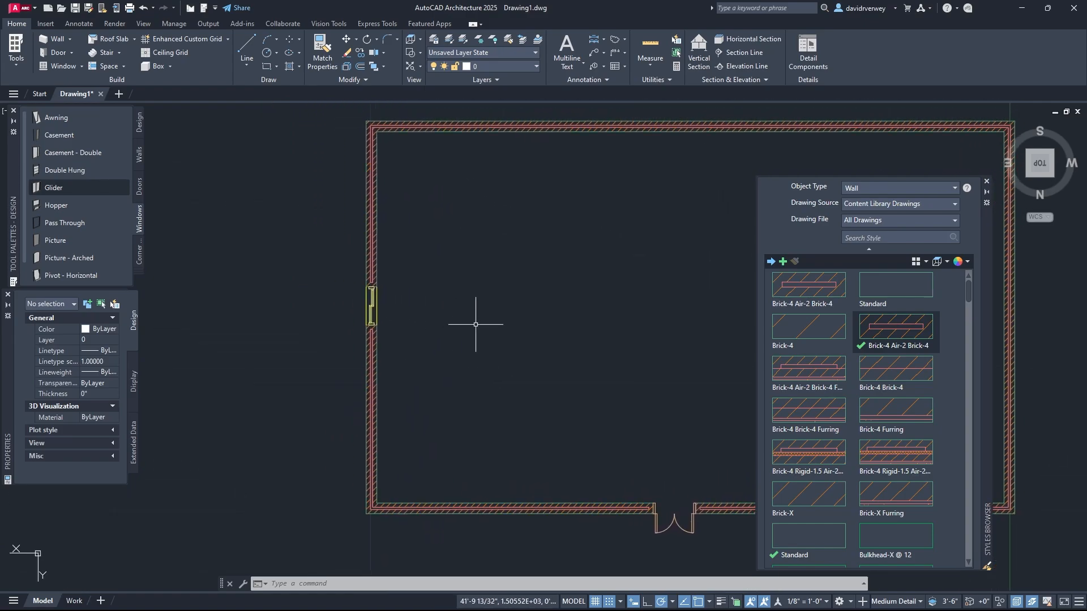
Check the glider window and double door in northeast isometric, comparing them with the plan view.
left_click(1032, 175)
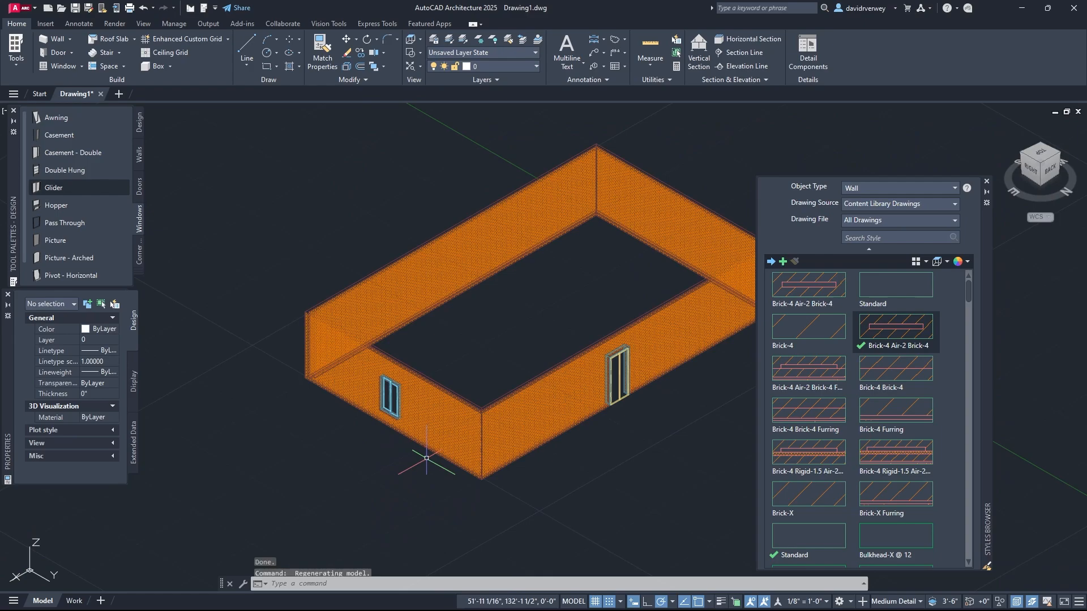
scroll(503, 340, "up", 5)
scroll(469, 351, "down", 3)
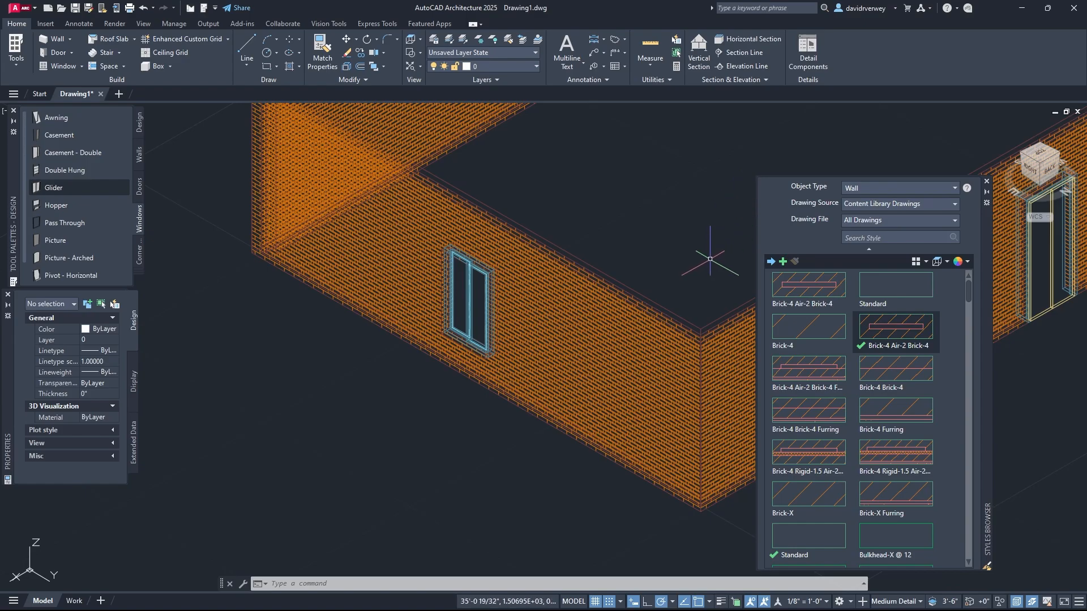
middle_click_drag(707, 262, 531, 297)
left_click(1040, 152)
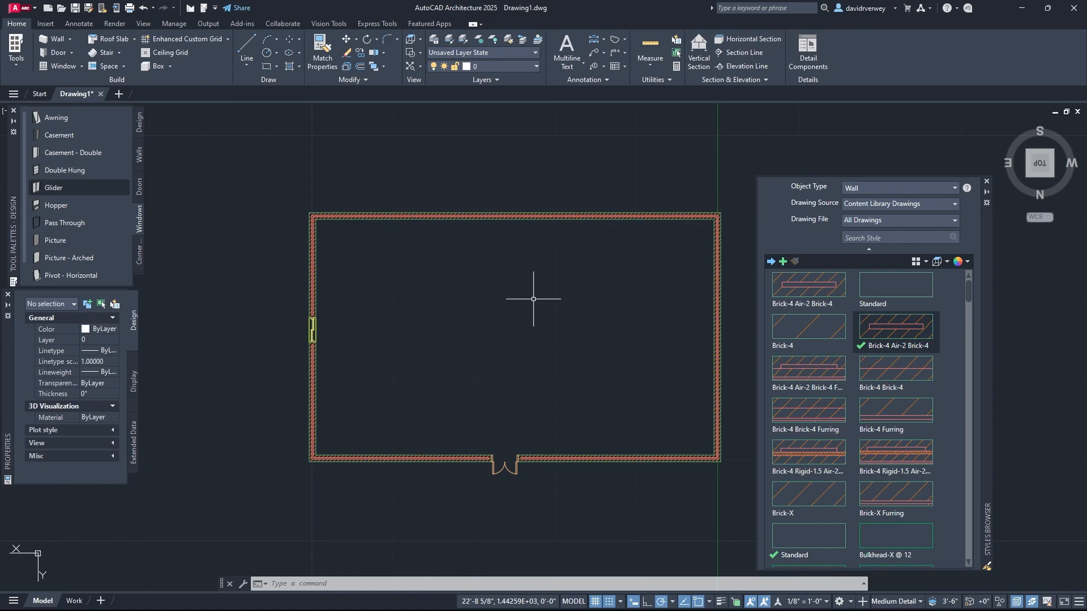
mouse_move(554, 331)
middle_mouse_down()
mouse_move(578, 339)
mouse_move(559, 319)
middle_mouse_up()
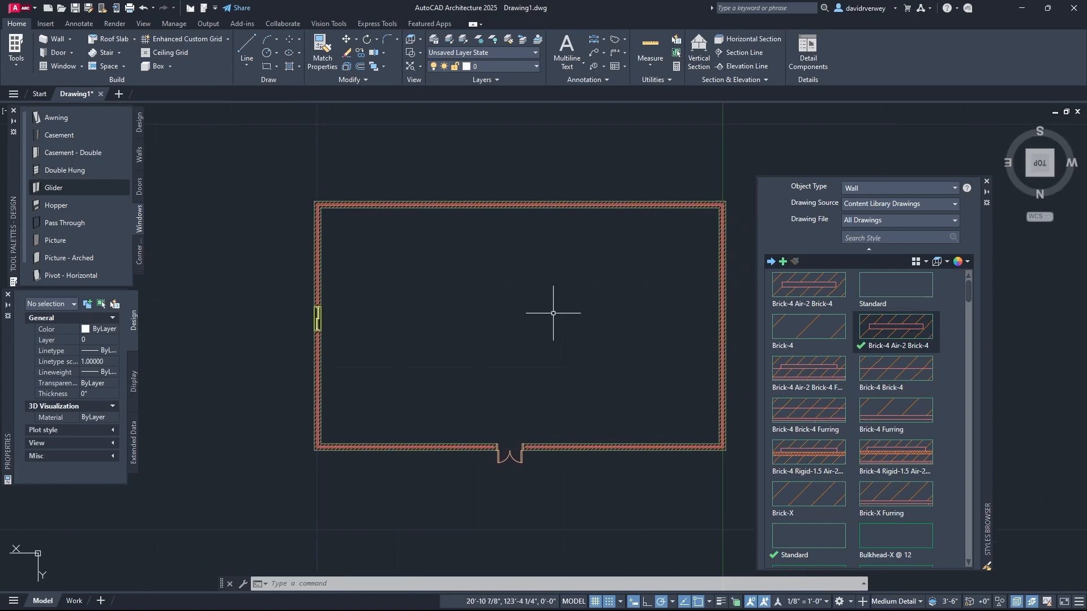
left_click(1030, 177)
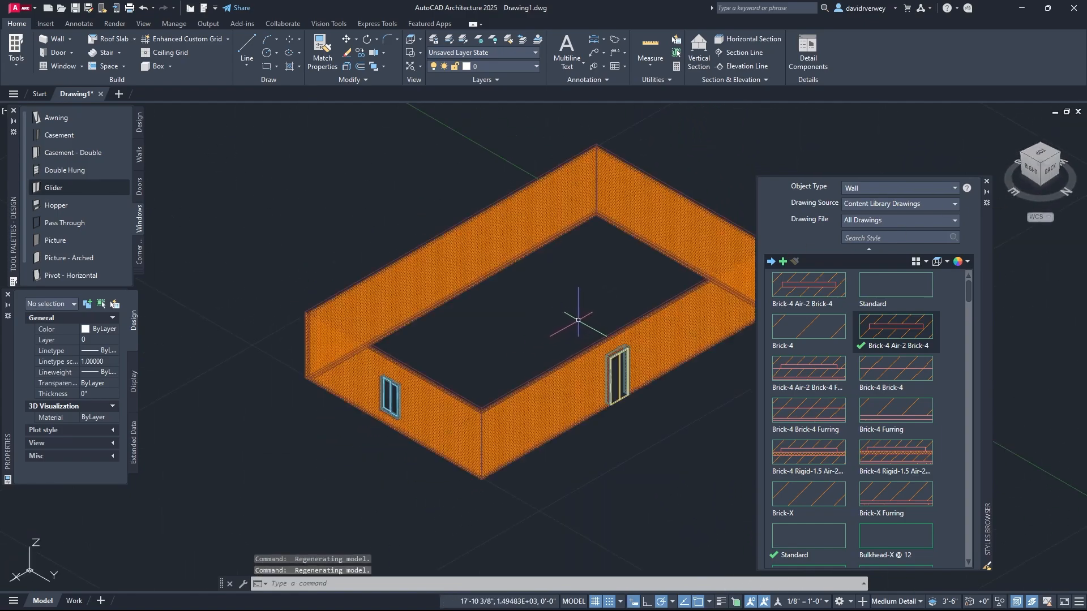